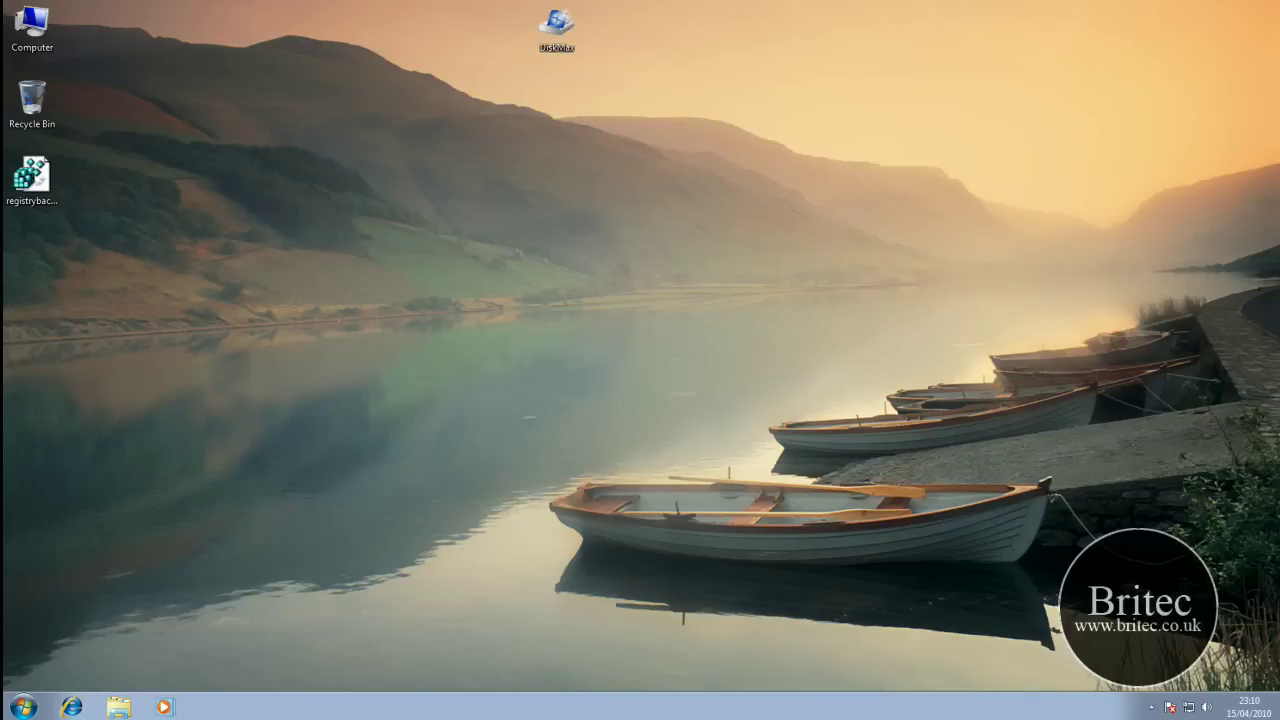
Restore the DiskMax 4.34 download page in Firefox from the taskbar
mouse_move(71, 706)
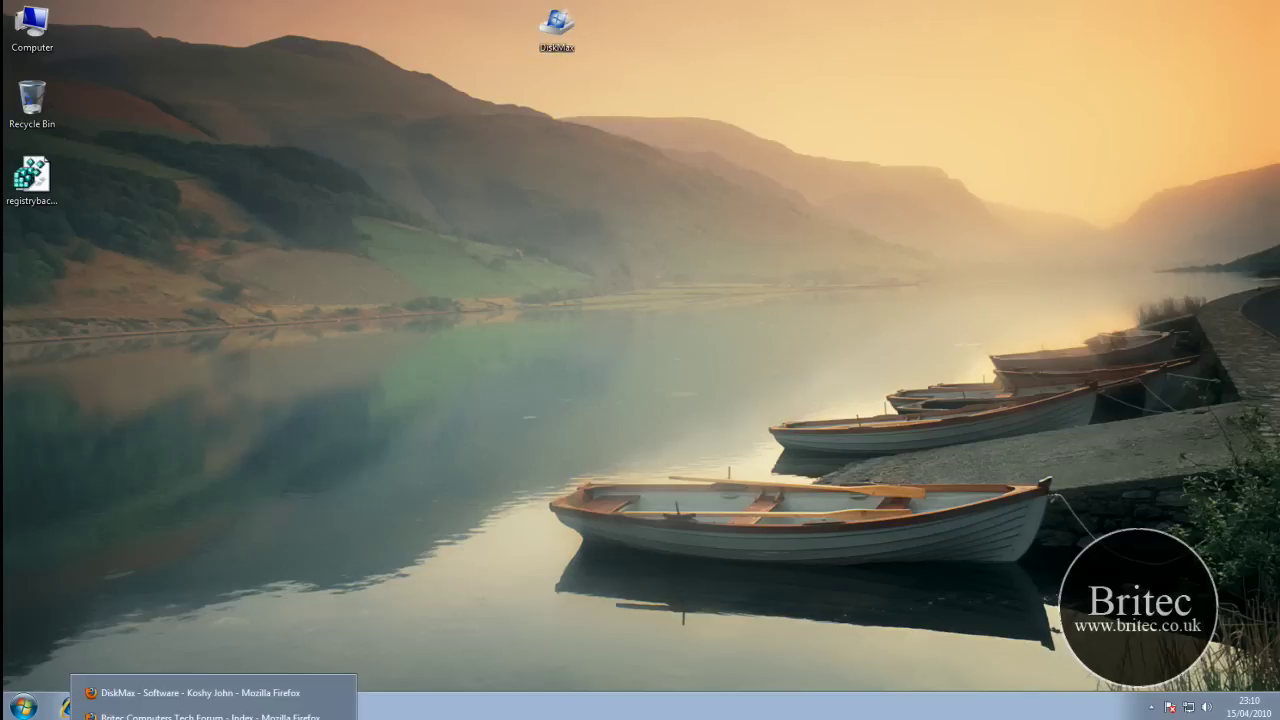
click(167, 694)
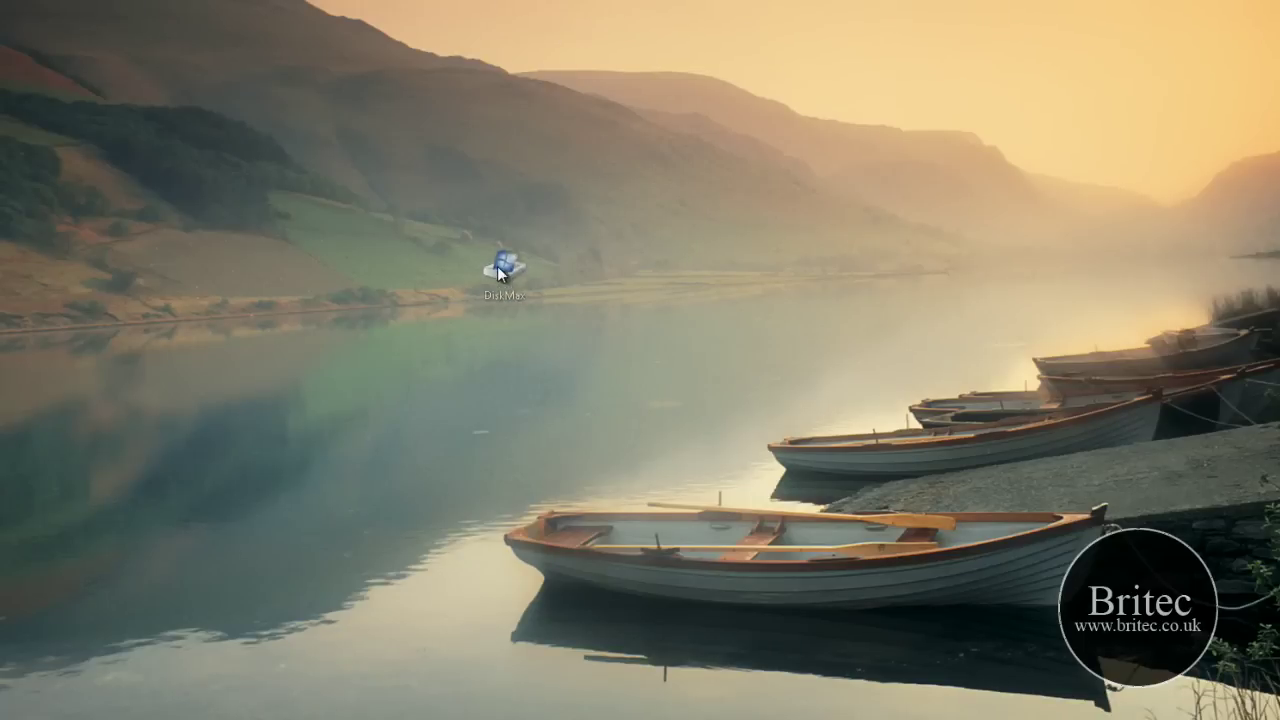
Move the DiskMax icon to the desktop centre and install DiskMax 4.34, accepting the licence
drag(497, 266, 505, 250)
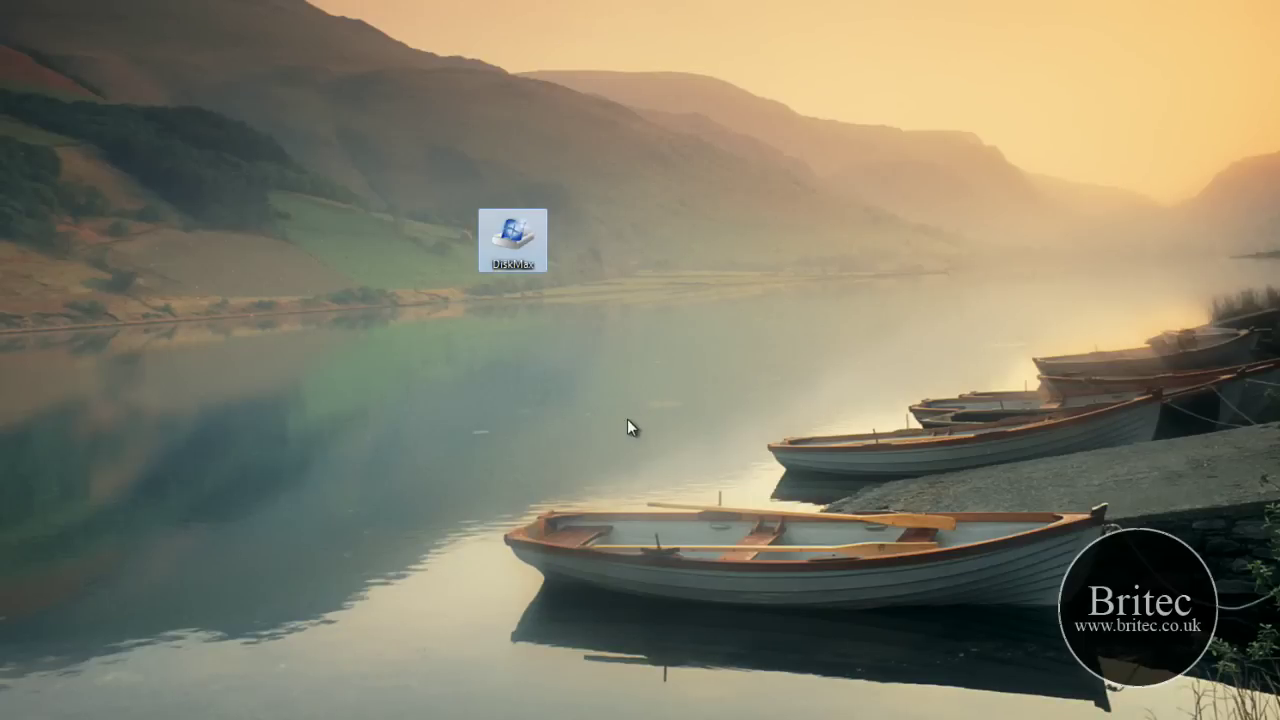
double_click(512, 246)
click(703, 391)
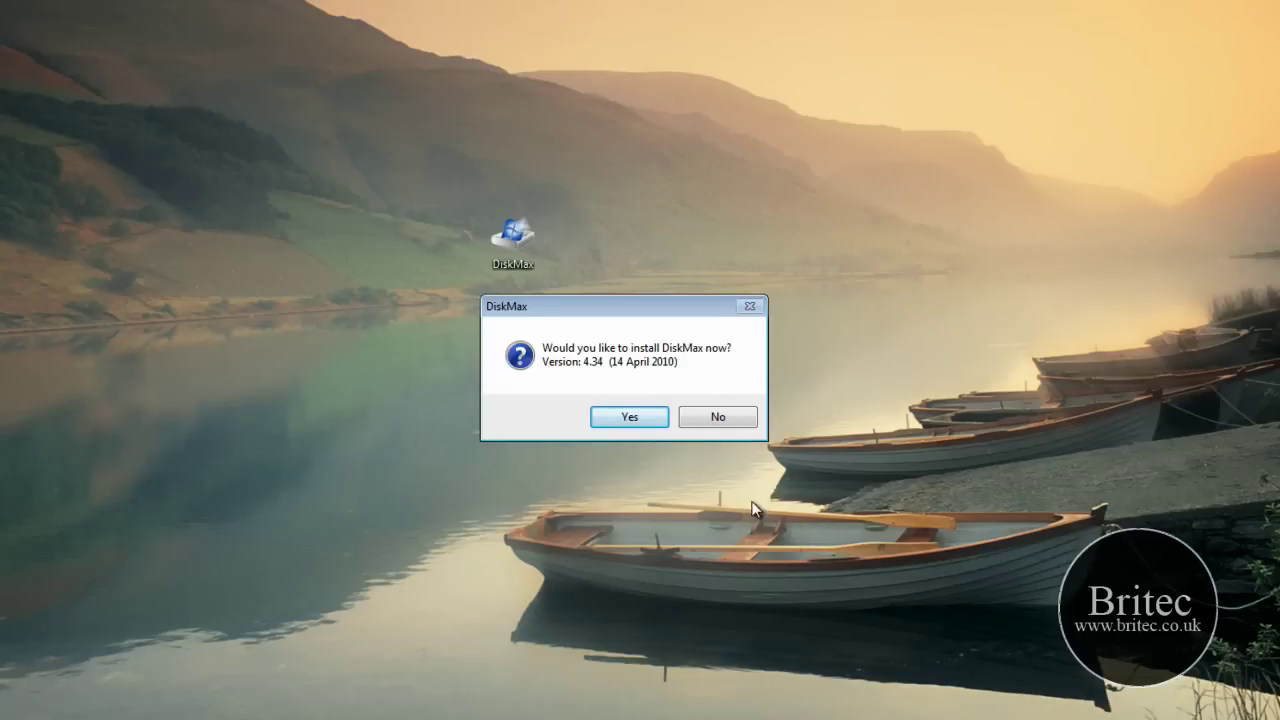
click(638, 417)
click(674, 478)
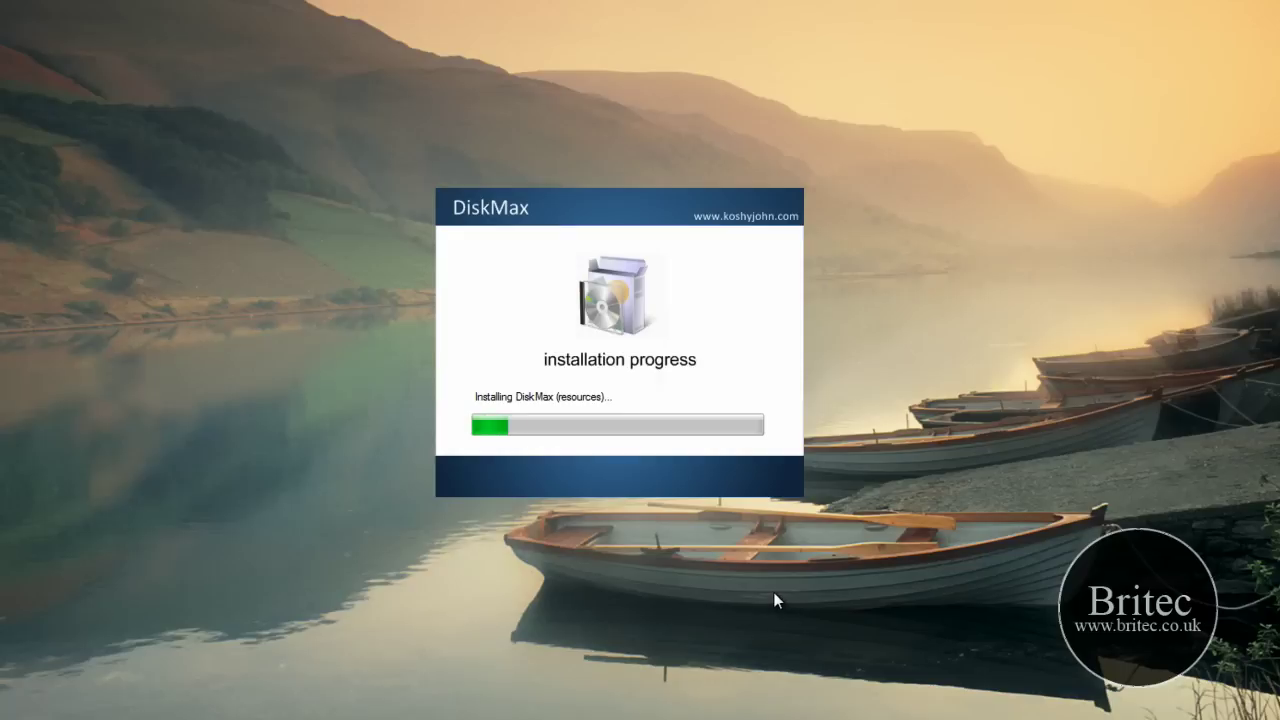
click(666, 417)
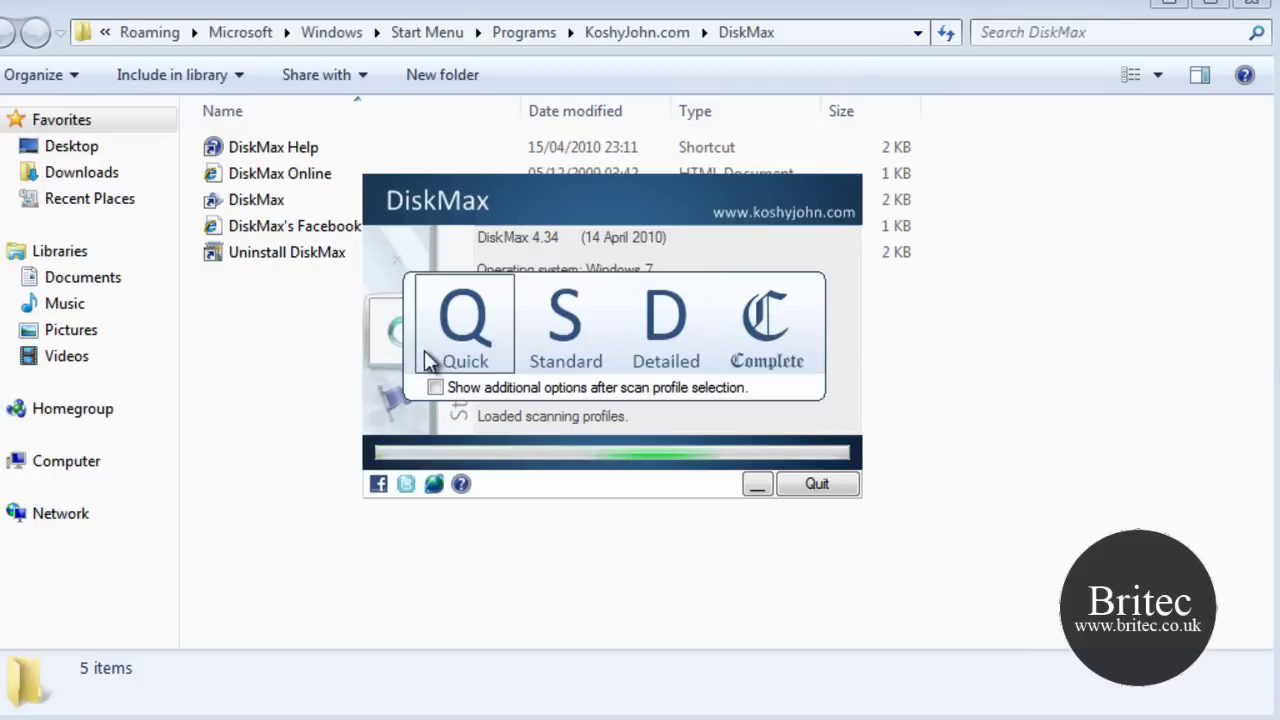
Start a Complete scan with an online update check and close the program folder window
click(755, 366)
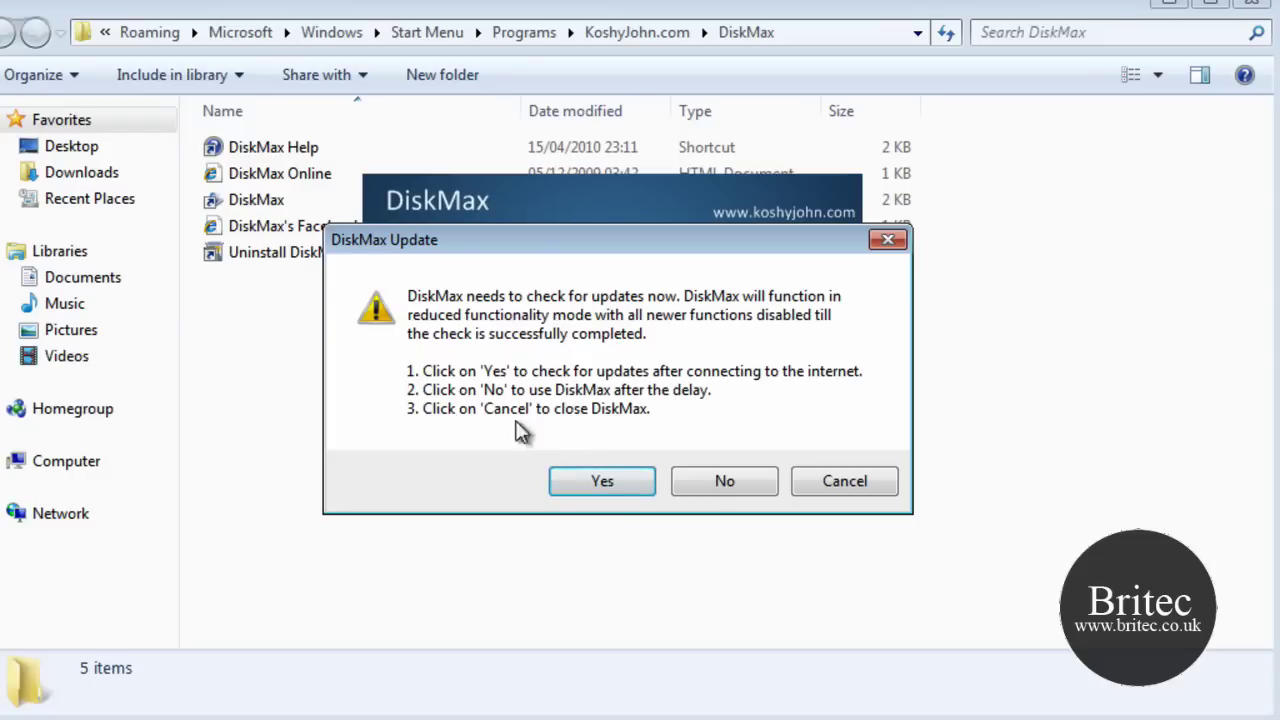
click(603, 482)
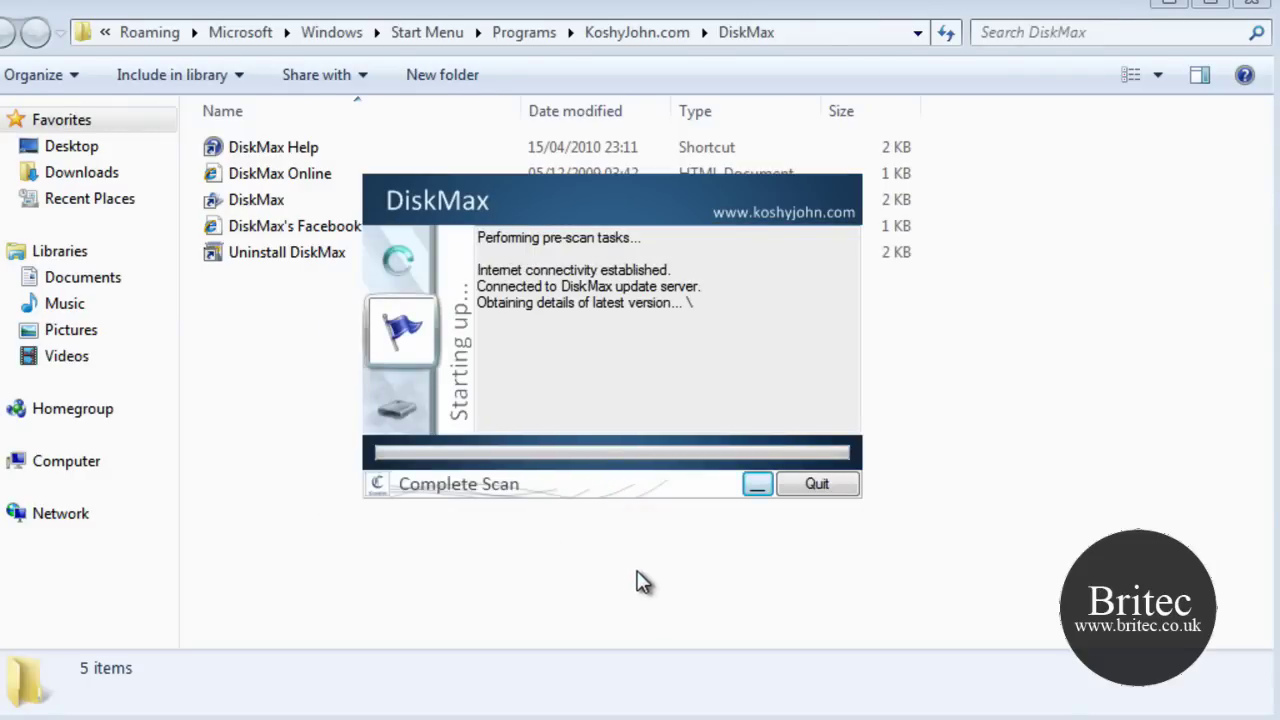
click(1250, 3)
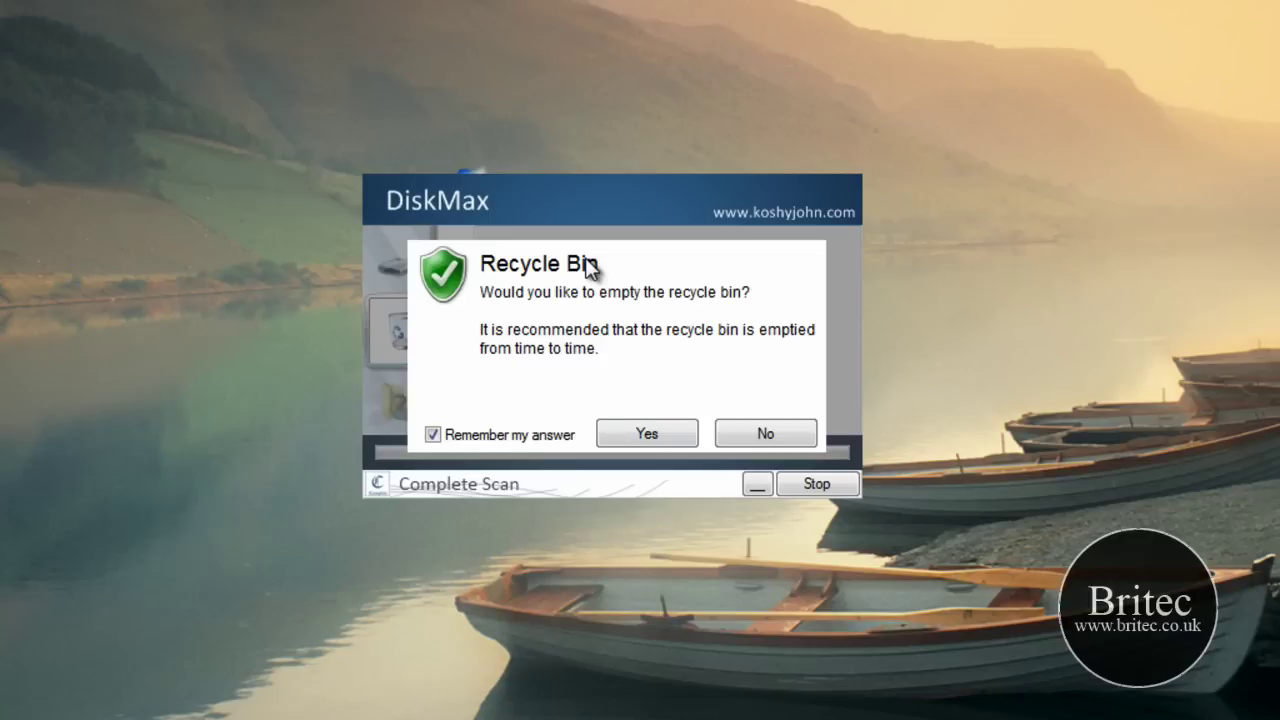
Approve emptying the recycle bin, deleting temporary internet files and clearing history, without remembering answers
click(434, 436)
click(643, 444)
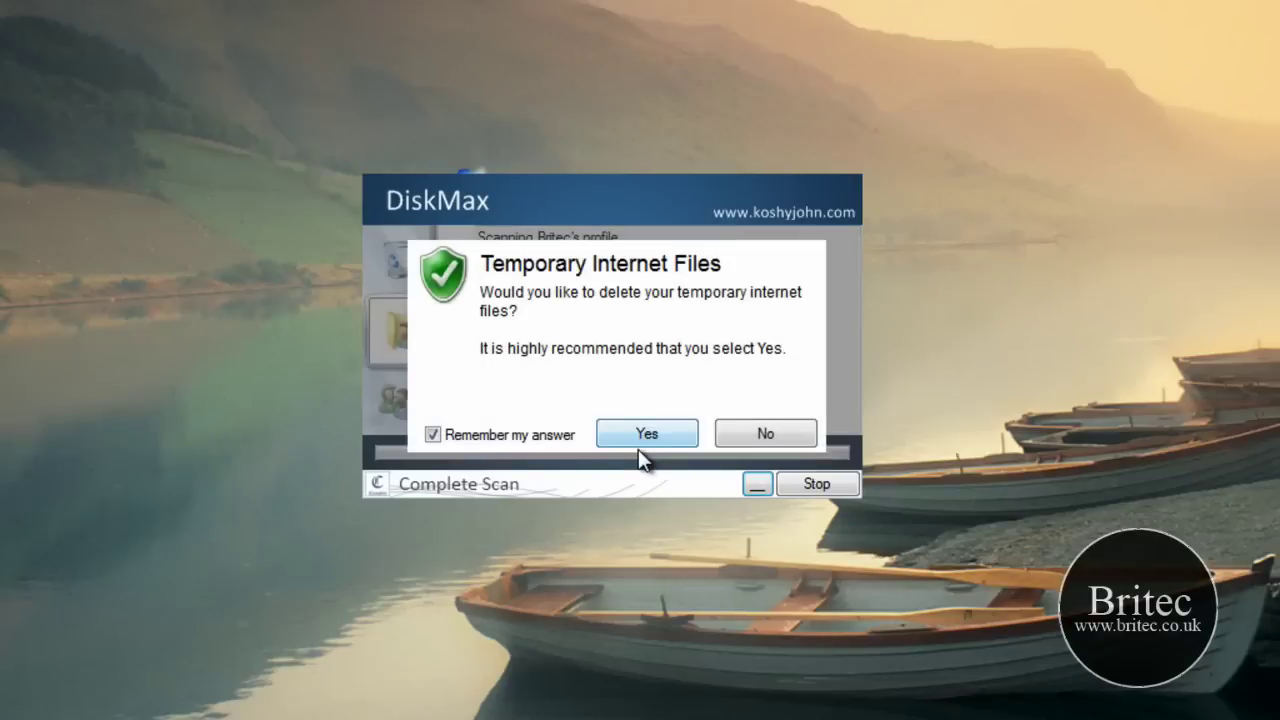
click(433, 437)
click(630, 440)
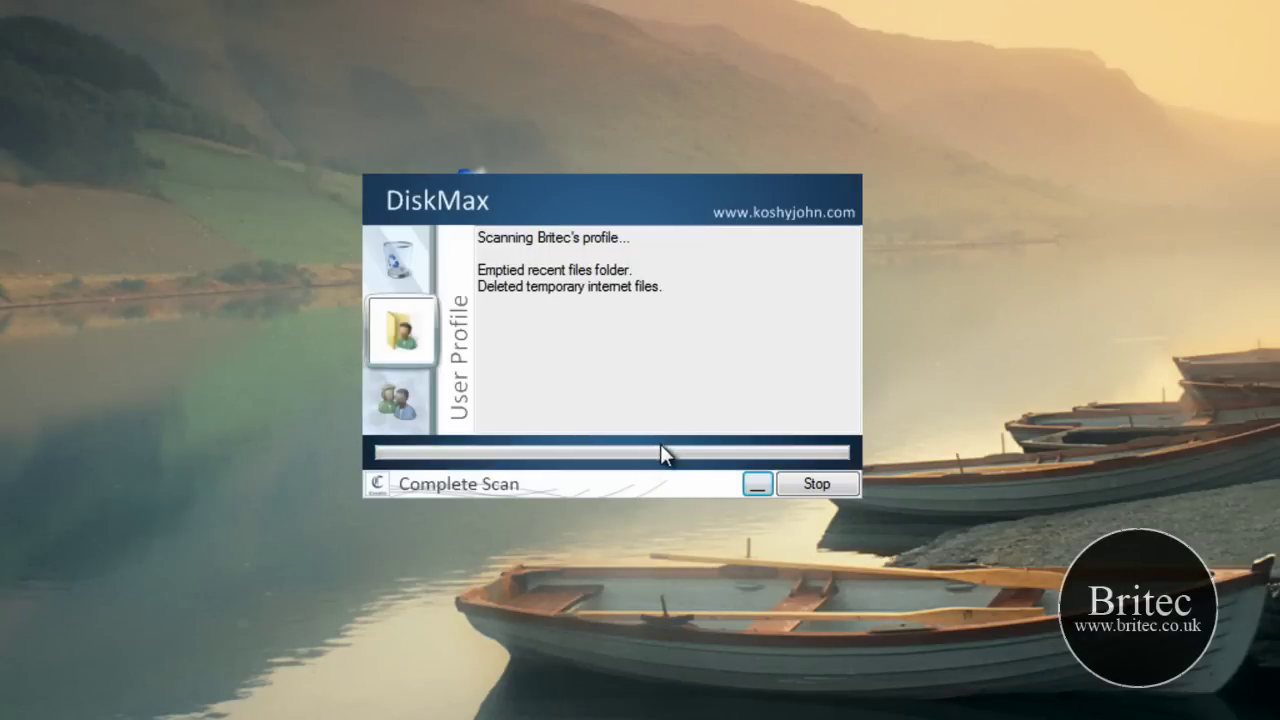
click(433, 435)
click(630, 437)
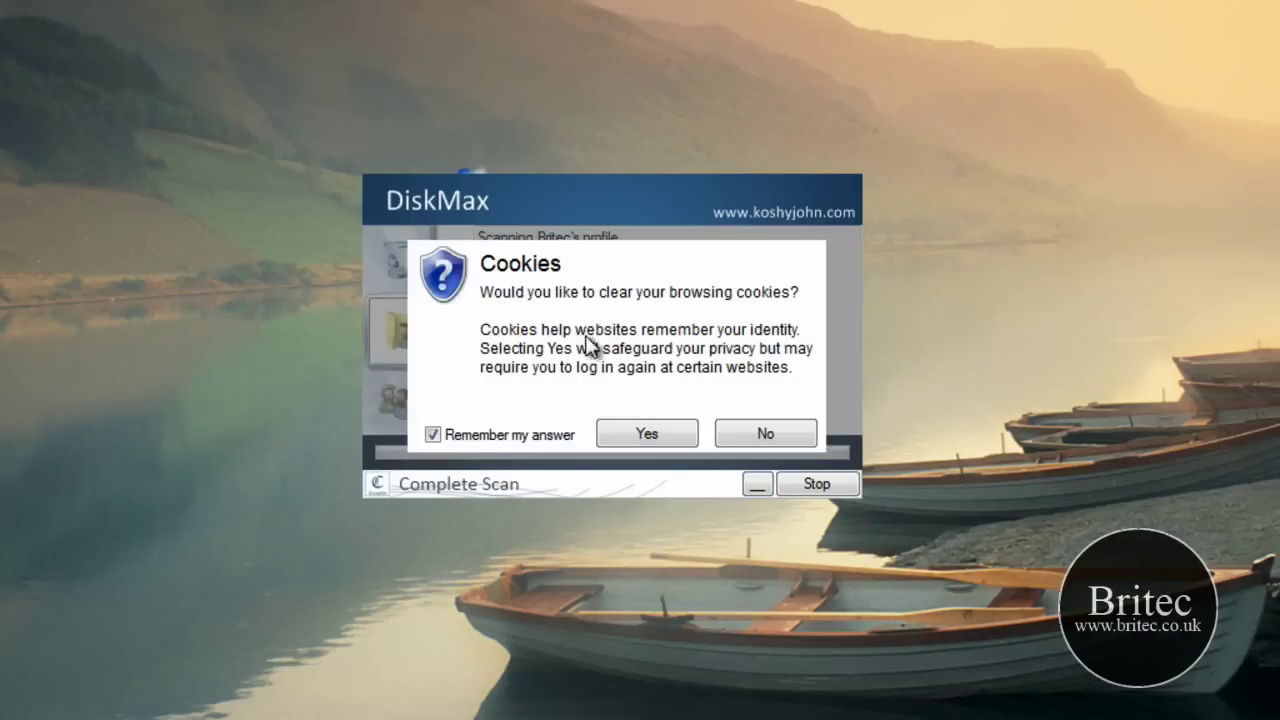
Approve clearing cookies, IE form data and recent program history, without remembering answers
click(433, 434)
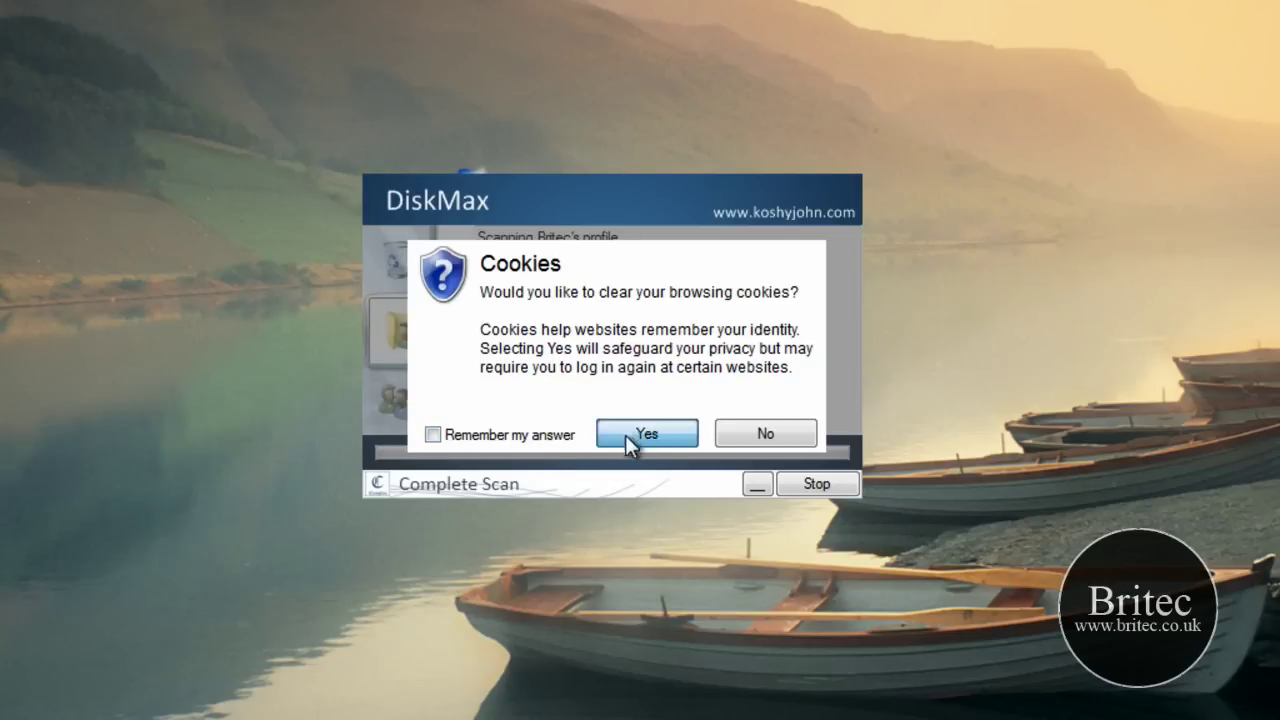
click(640, 434)
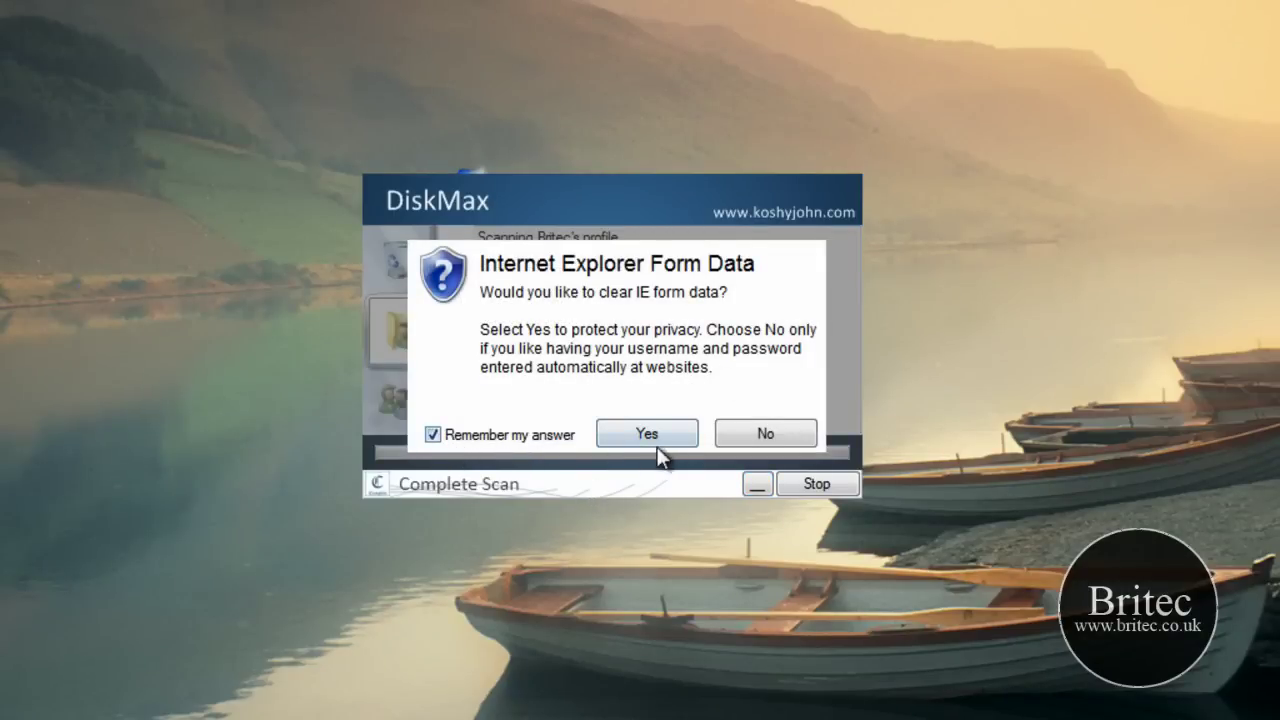
click(433, 435)
click(763, 435)
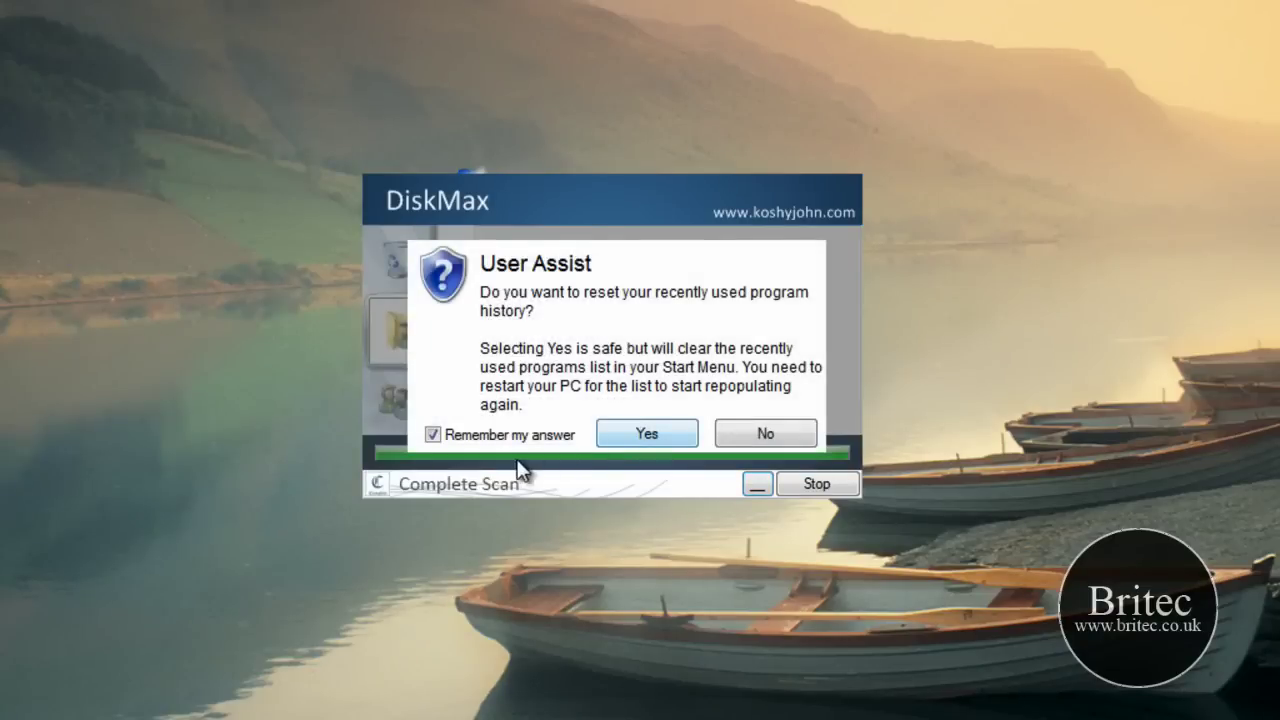
click(433, 435)
click(636, 432)
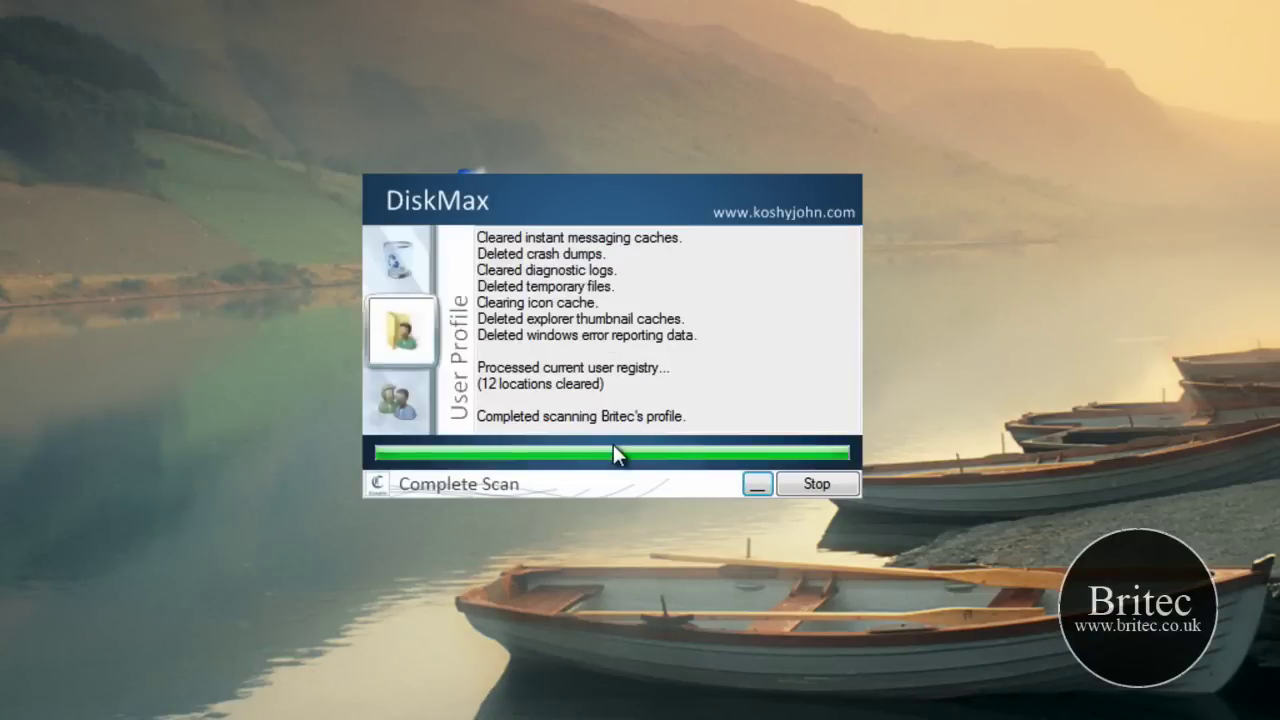
Approve scanning other users' accounts and removing leftover Windows Update files
click(433, 435)
click(670, 431)
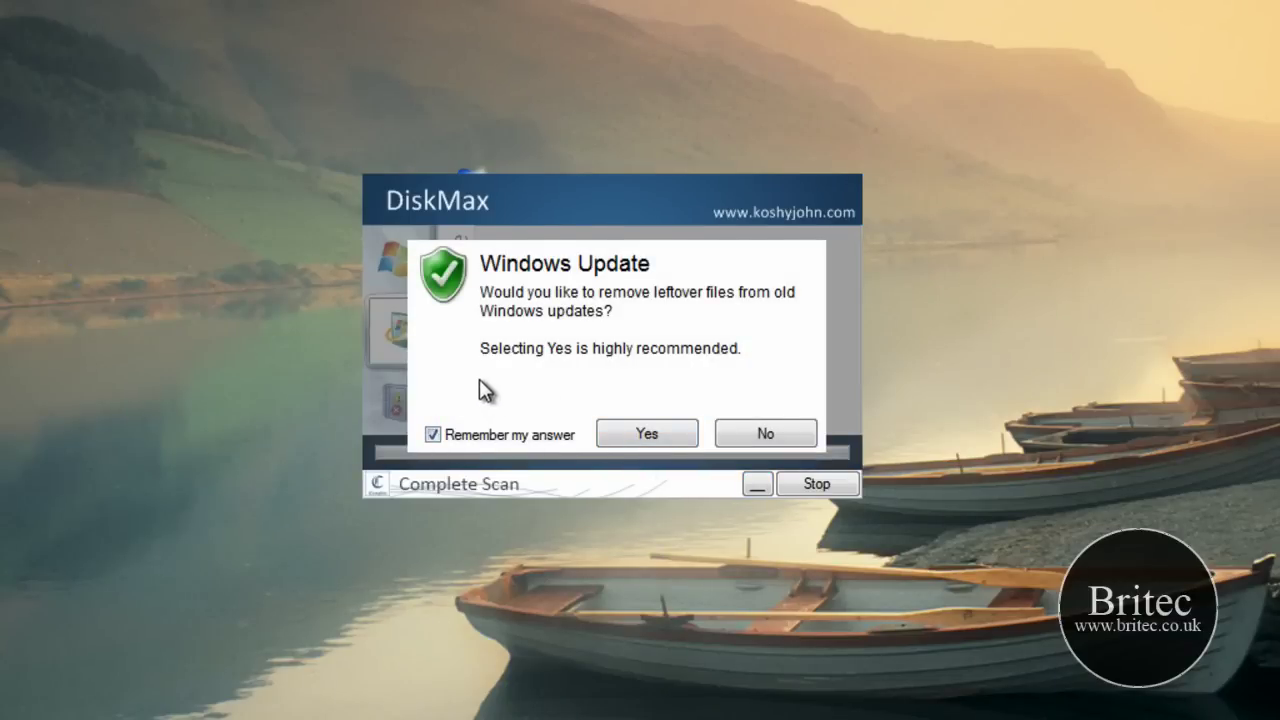
click(434, 433)
click(674, 430)
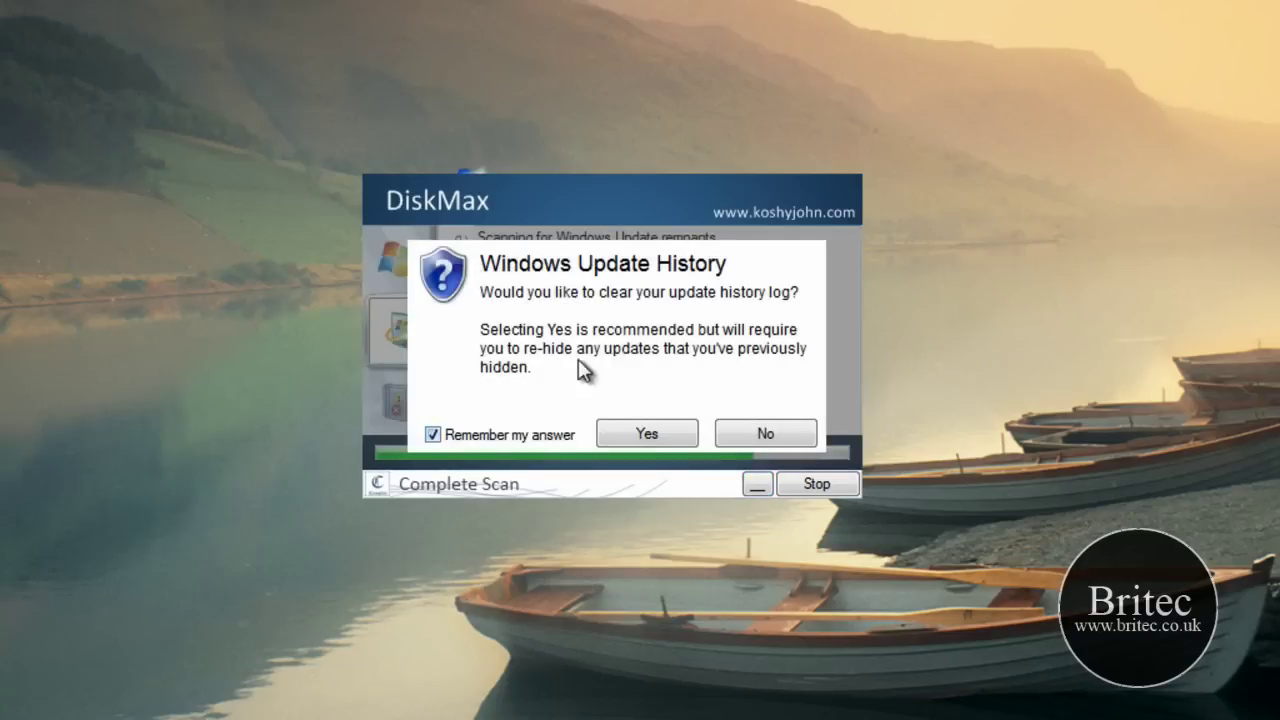
Approve clearing the update history log and the Windows event logs, without remembering answers
click(433, 434)
click(650, 436)
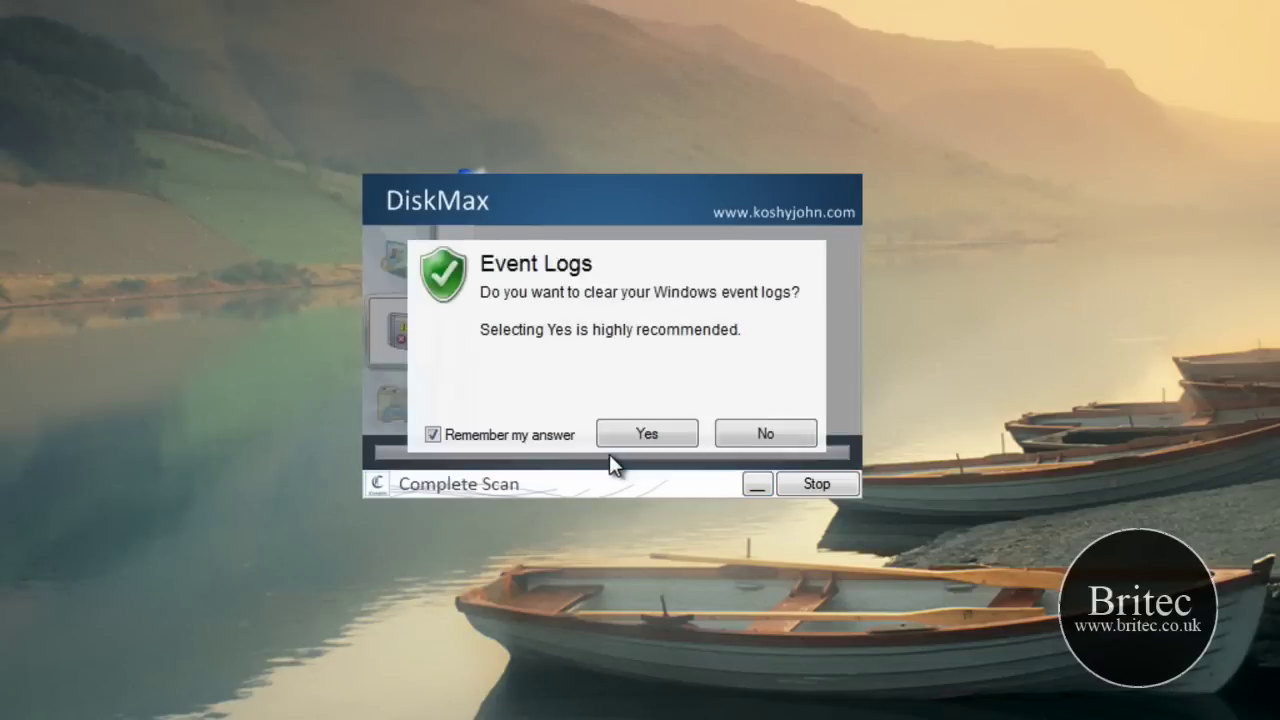
click(433, 434)
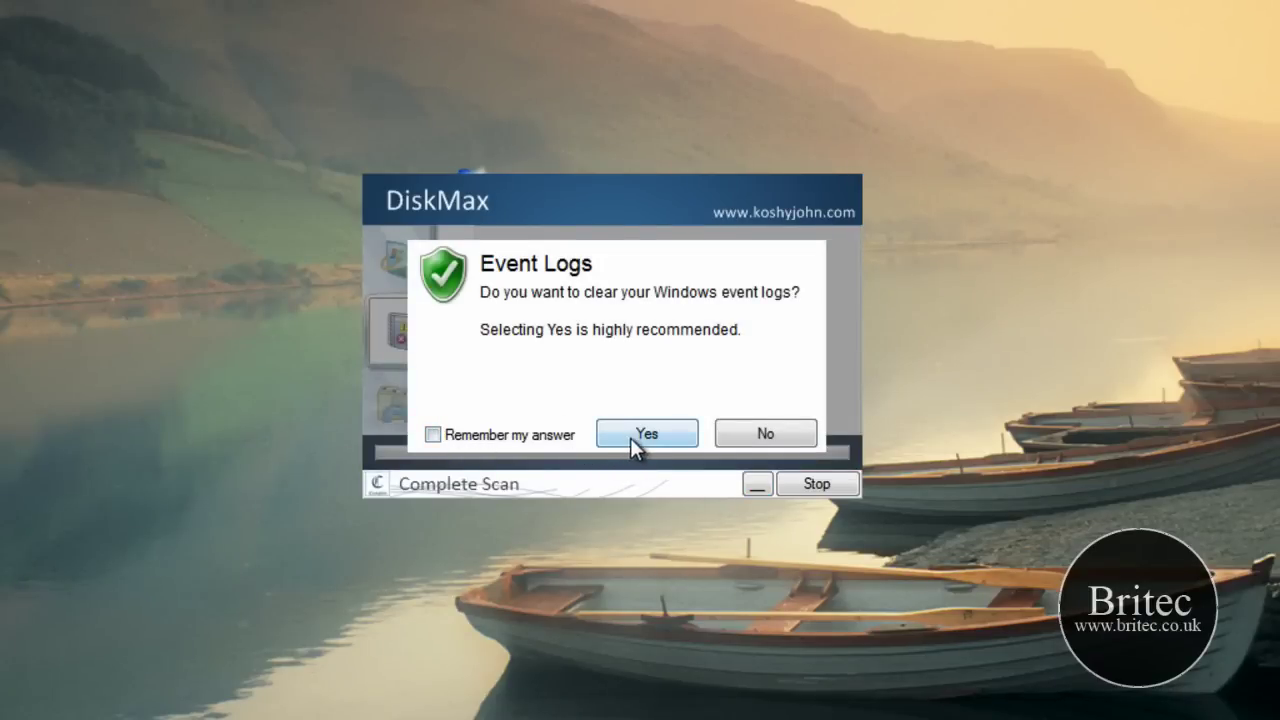
click(640, 436)
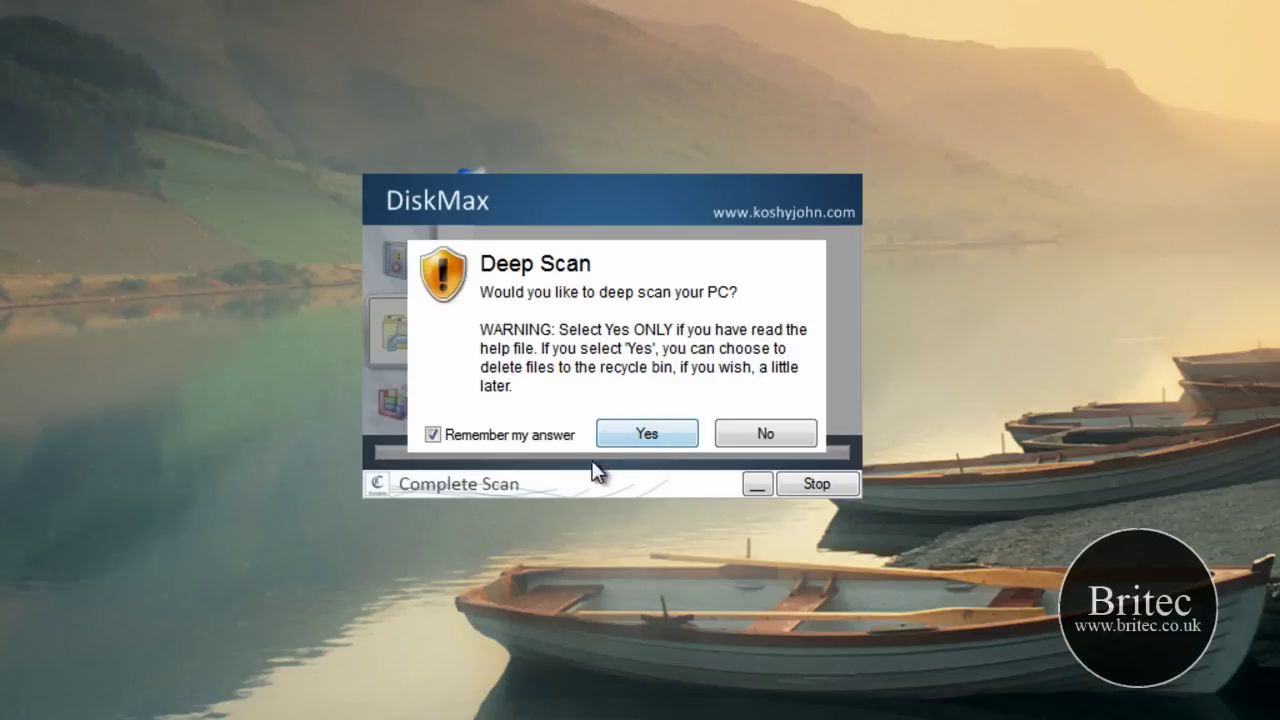
Approve the deep scan and send every batch of found junk files to the recycle bin
click(652, 440)
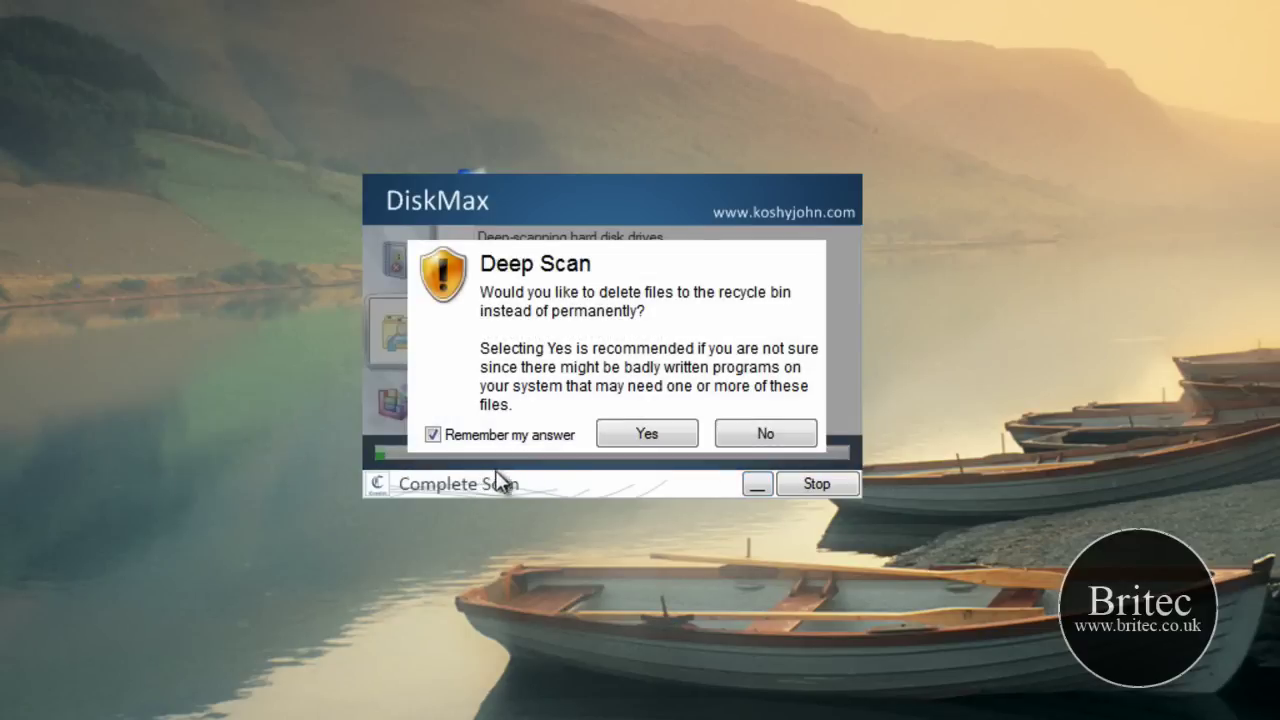
click(648, 440)
click(458, 435)
click(629, 435)
click(627, 433)
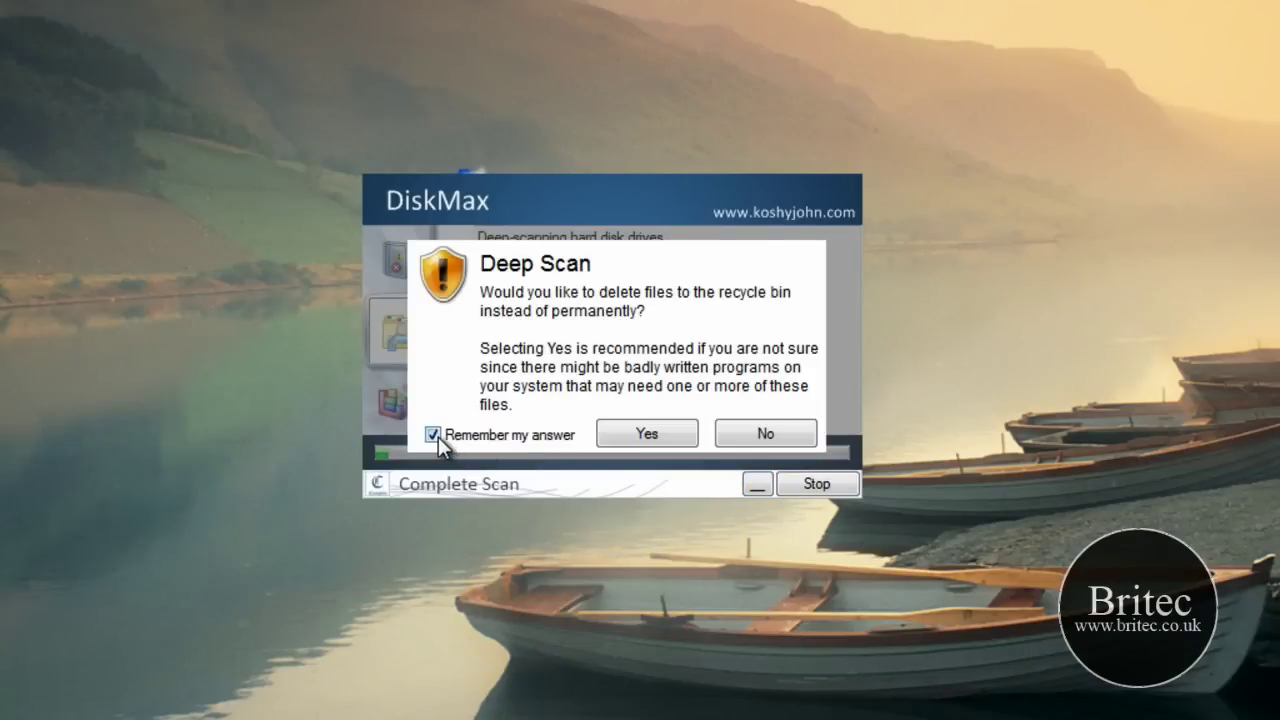
click(434, 436)
click(640, 446)
click(631, 434)
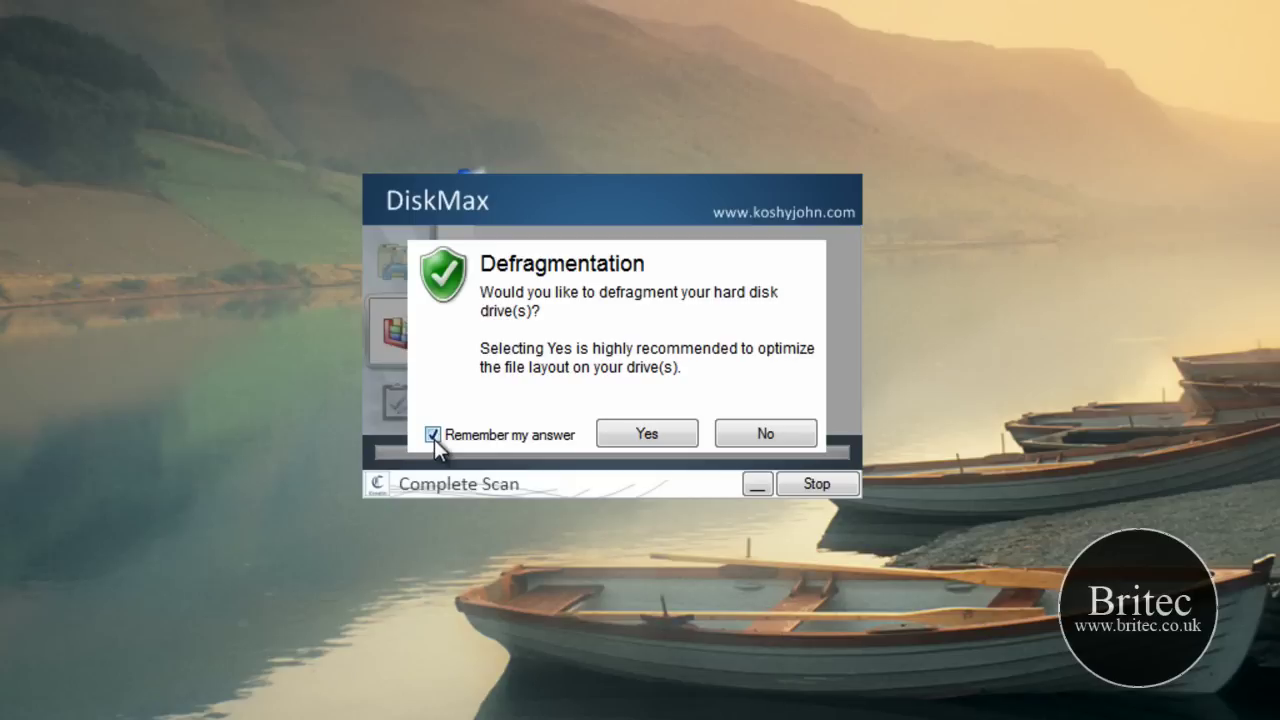
Decline defragmentation and prefetch optimizations, review the maintenance report, and quit DiskMax
click(752, 437)
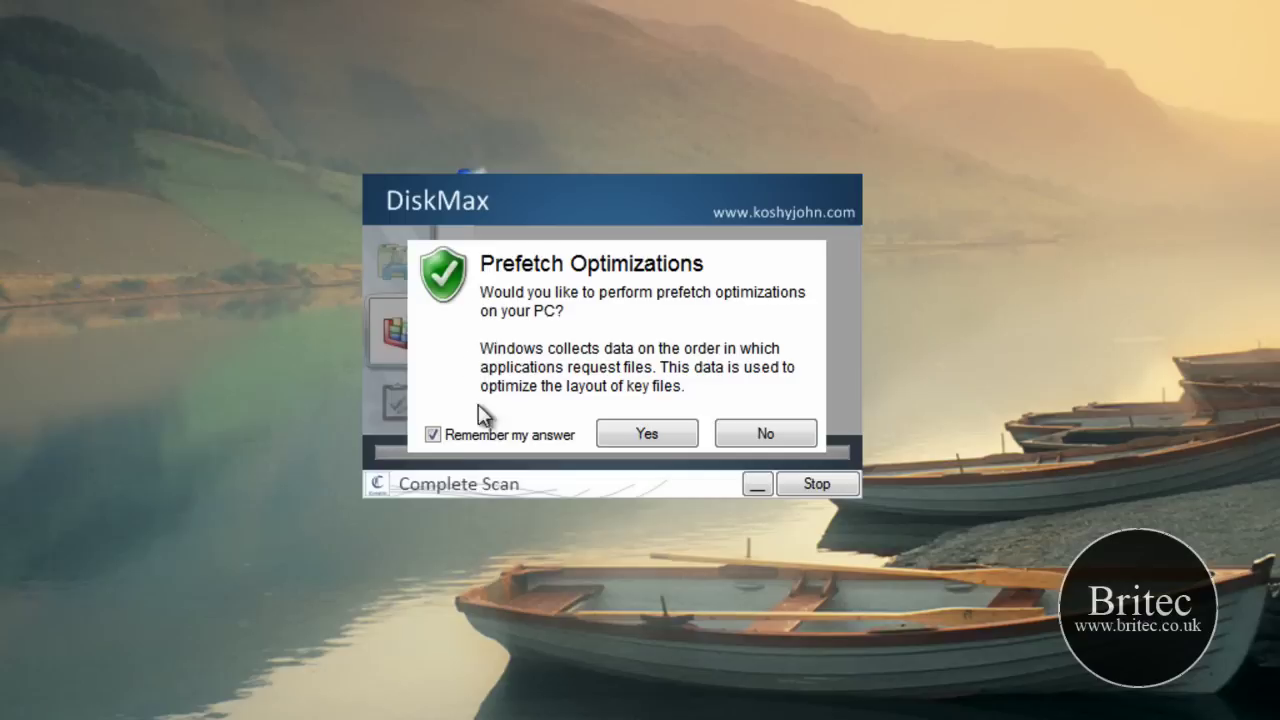
click(433, 436)
click(787, 438)
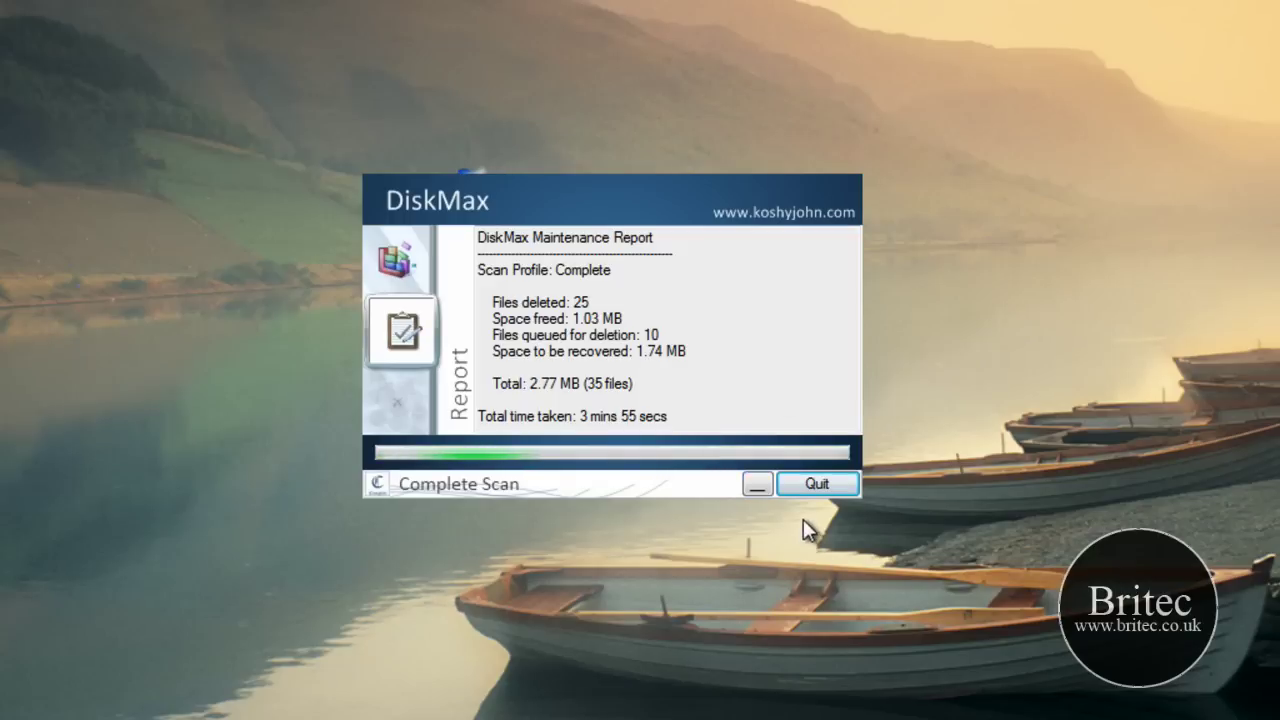
drag(559, 199, 597, 293)
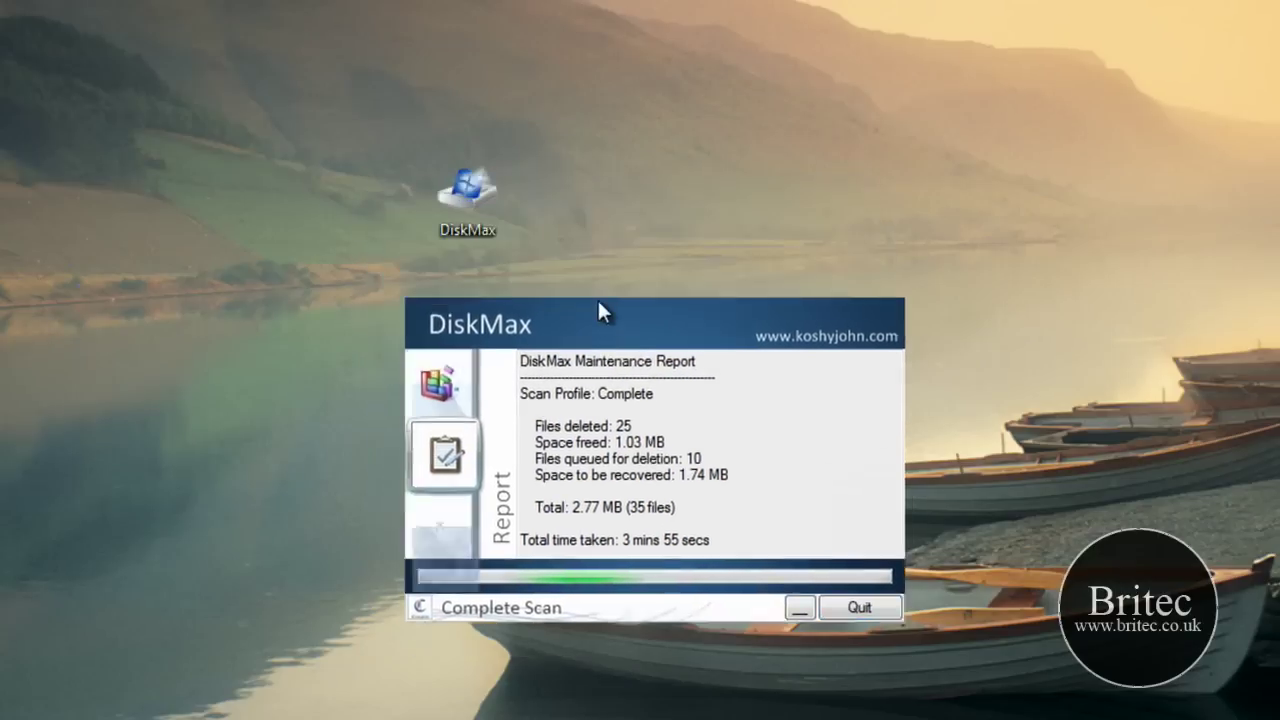
click(852, 577)
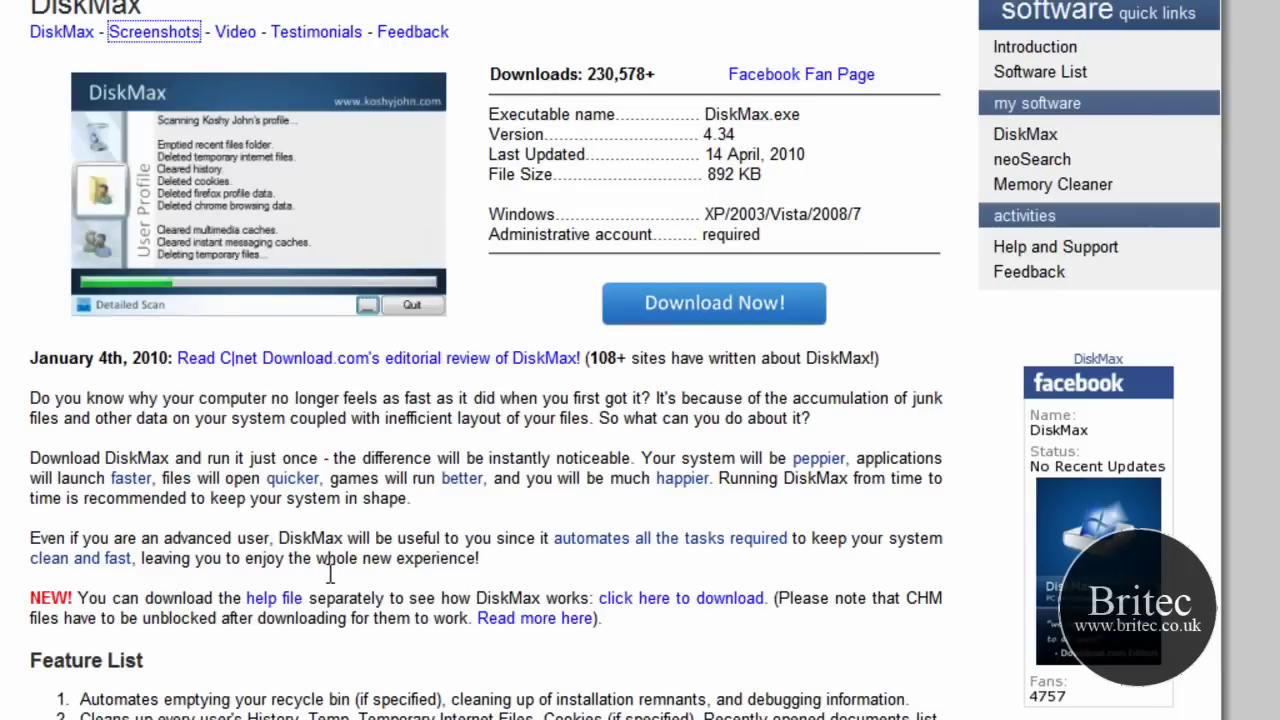
Scroll through the Feature List and highlight item 7's deep-scanned file types (log, tmp, dmp)
scroll(305, 640, down, 3)
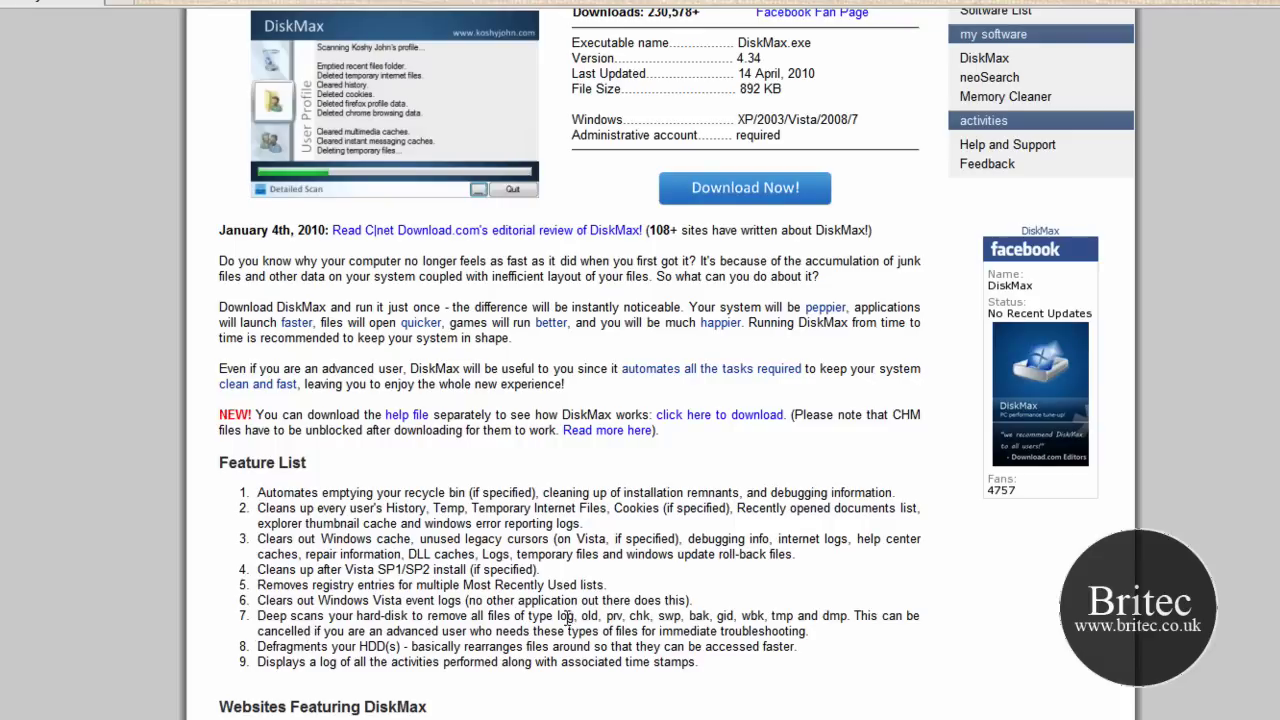
drag(559, 617, 817, 645)
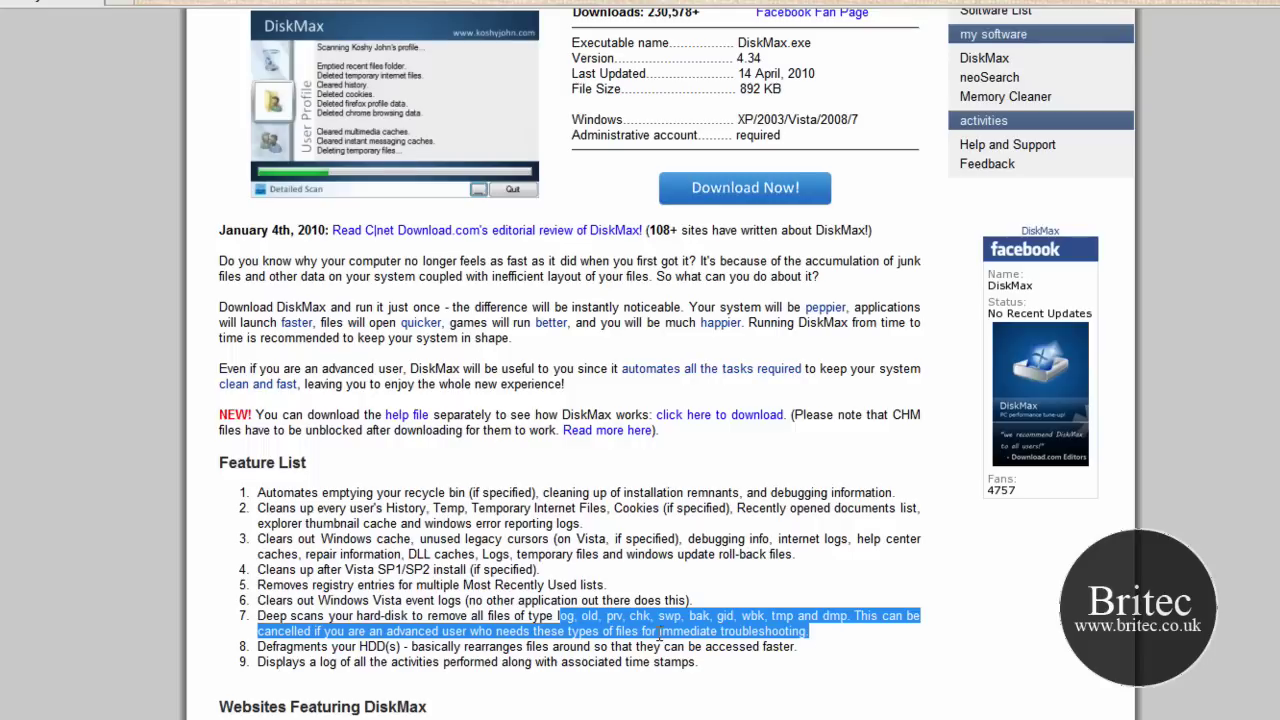
click(564, 599)
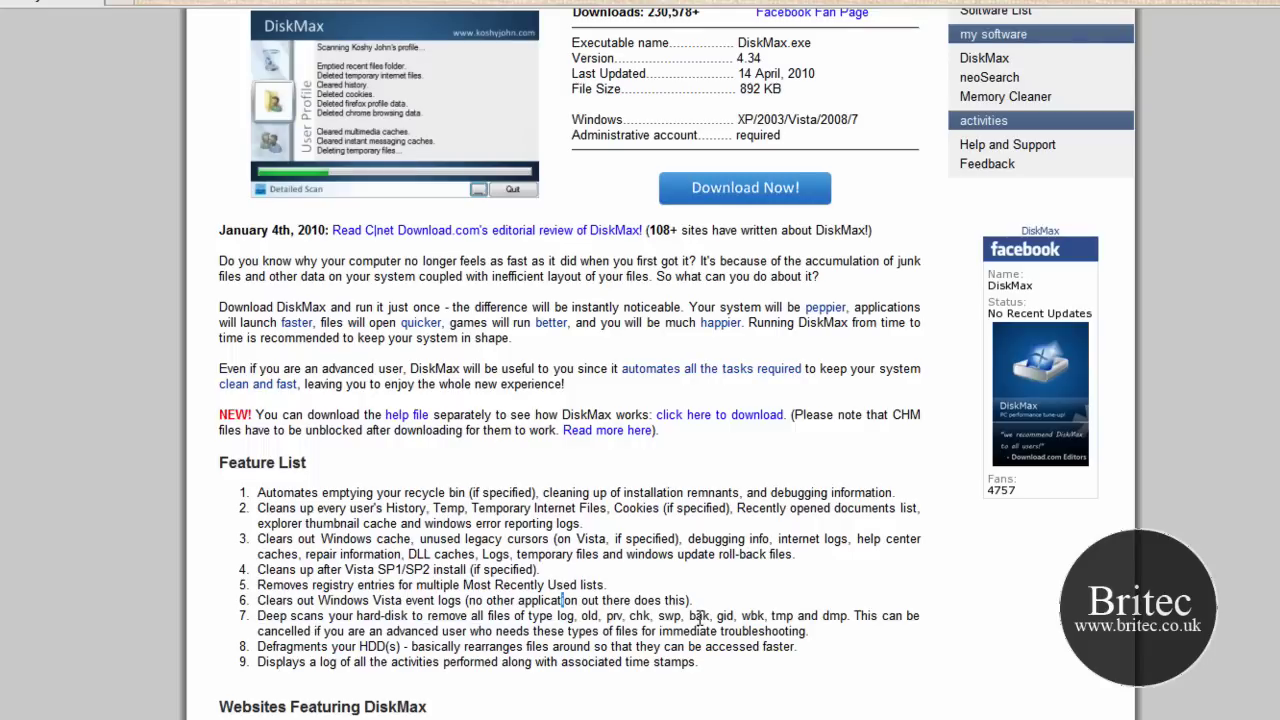
scroll(700, 617, up, 3)
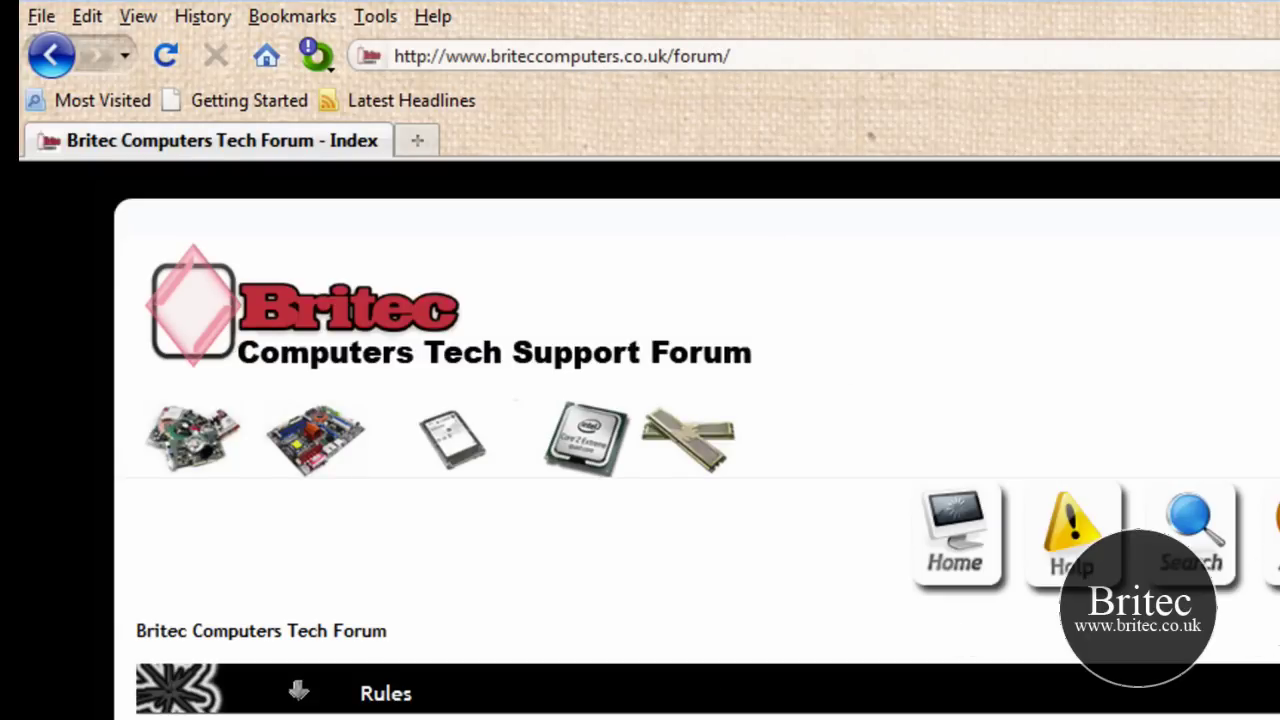
scroll(700, 440, down, 20)
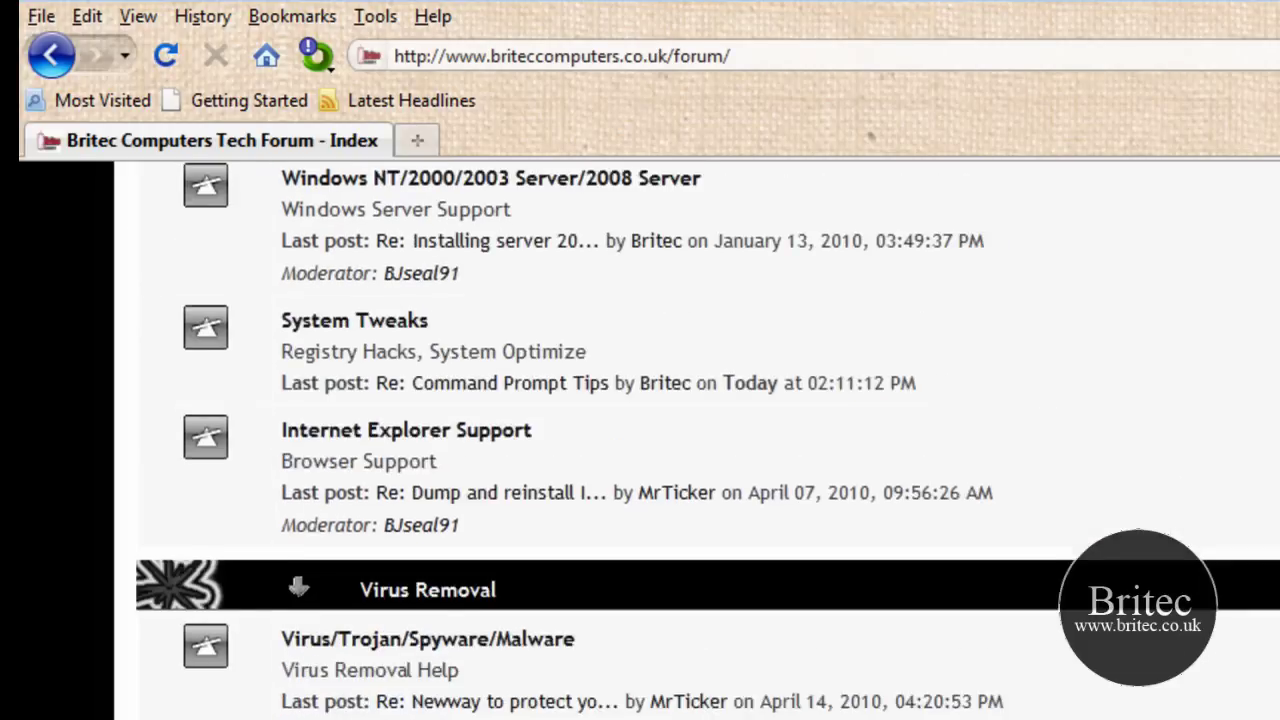
scroll(566, 466, down, 15)
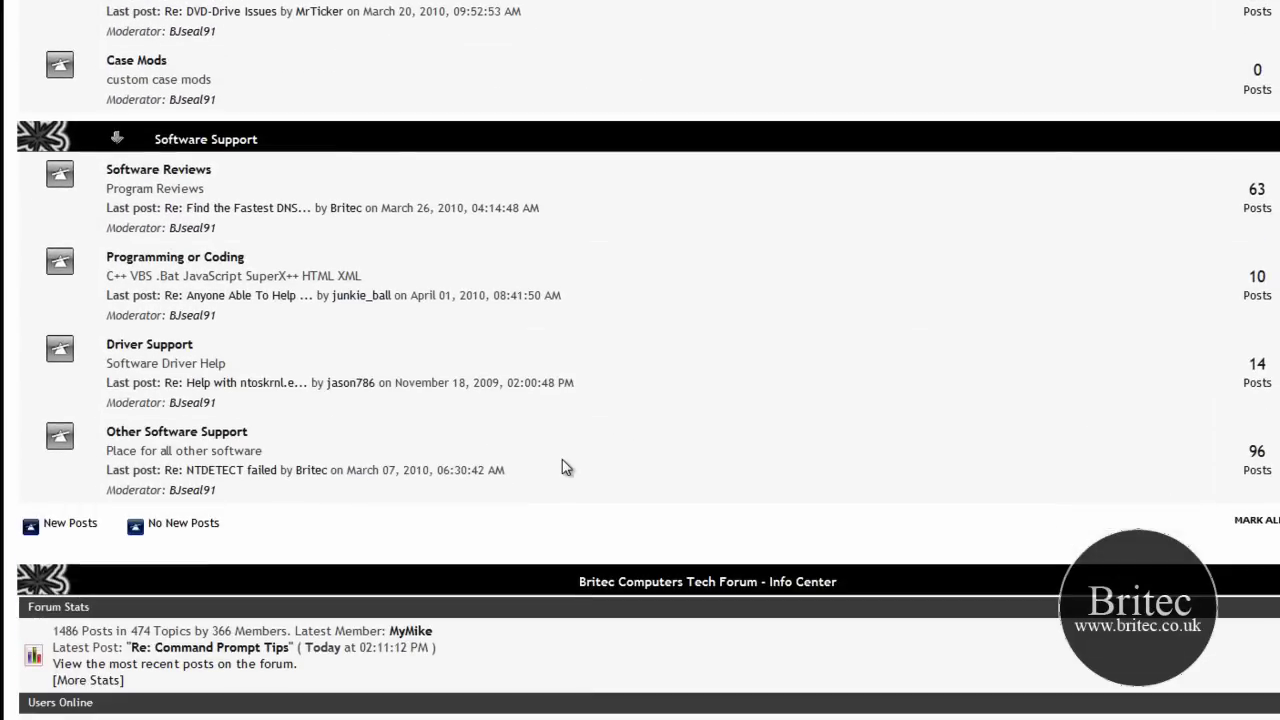
scroll(974, 635, up, 15)
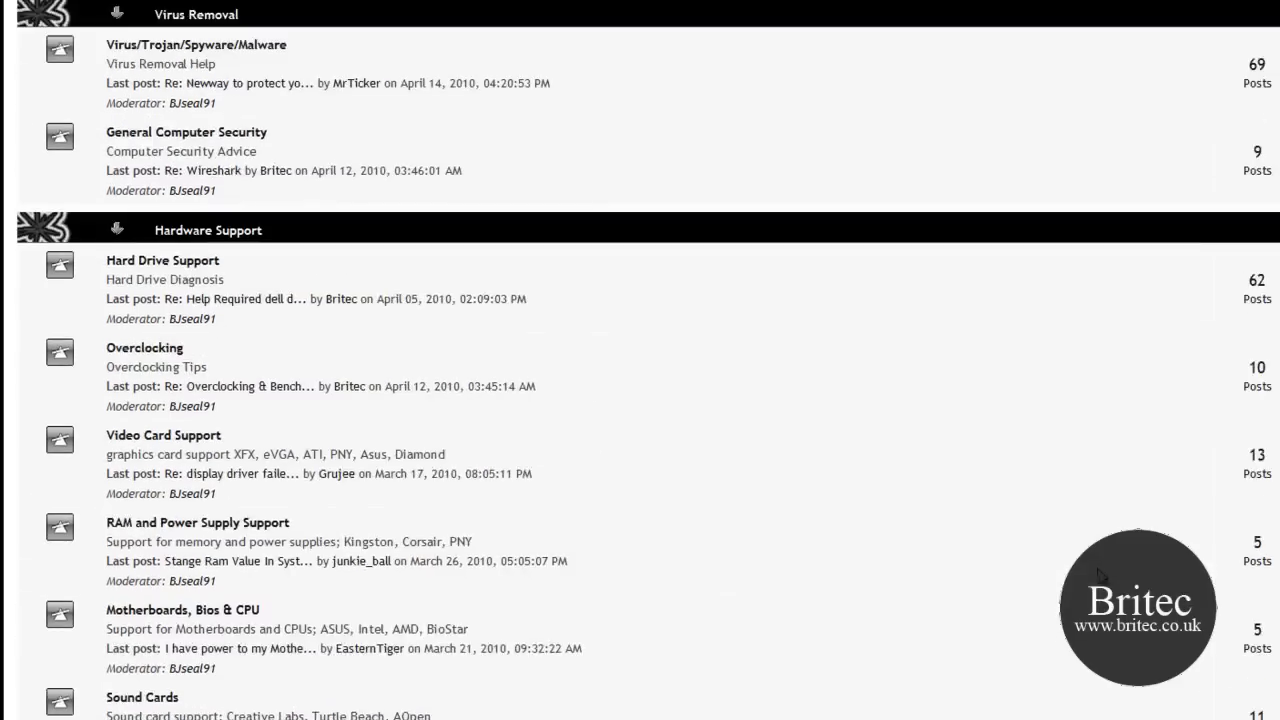
scroll(640, 360, up, 10)
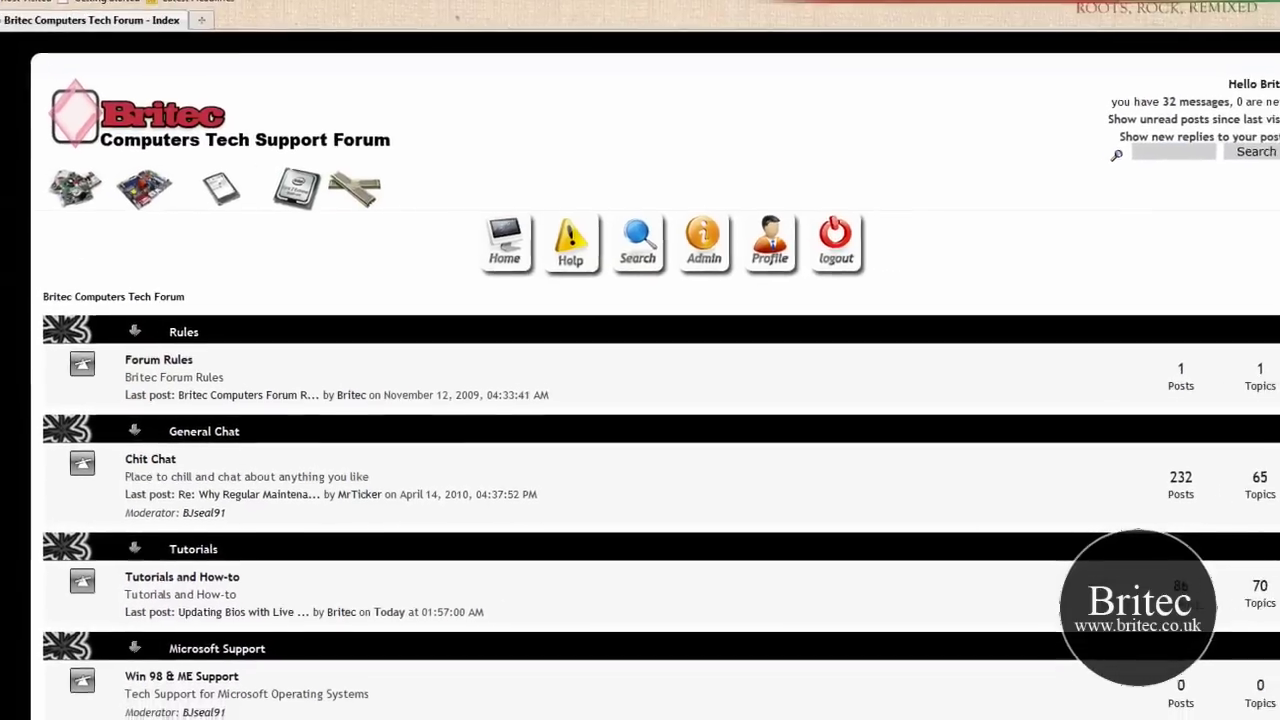